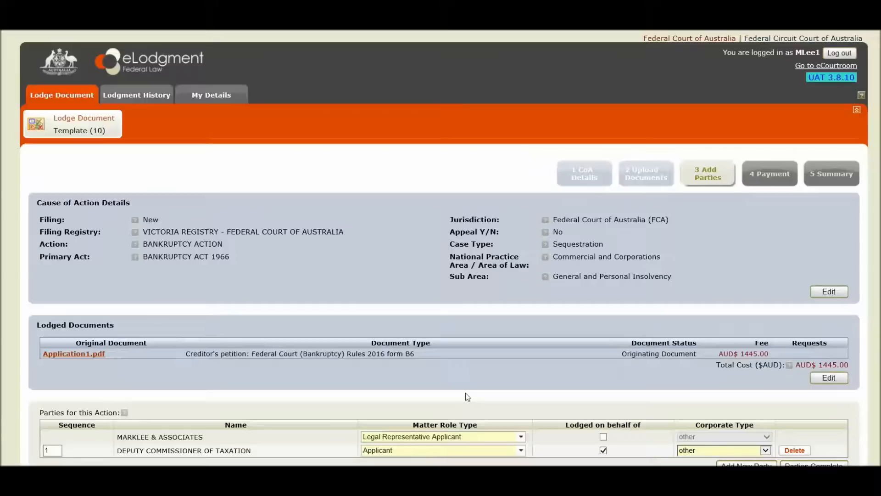
Step: Leave the applicant's role as Applicant and attempt Parties Complete, triggering the respondent-required warning
{"action": "scroll", "coordinate": [464, 392], "scroll_direction": "down", "scroll_amount": 2}
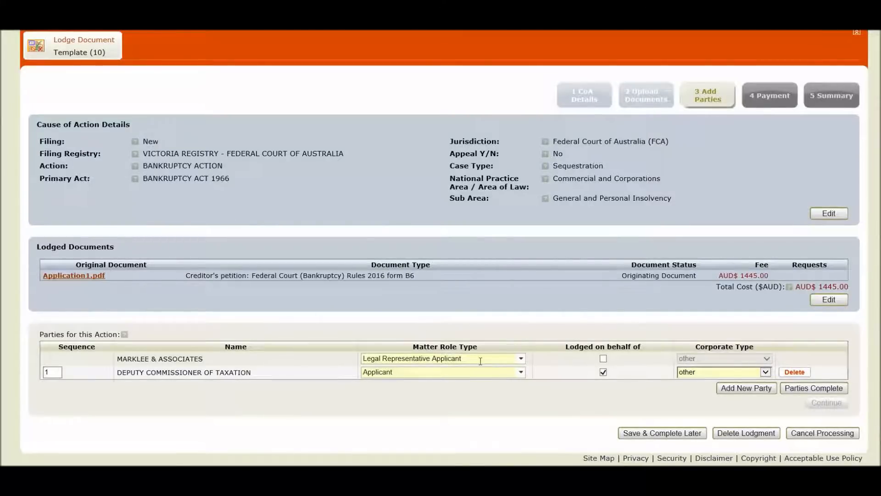
{"action": "left_click", "coordinate": [521, 372]}
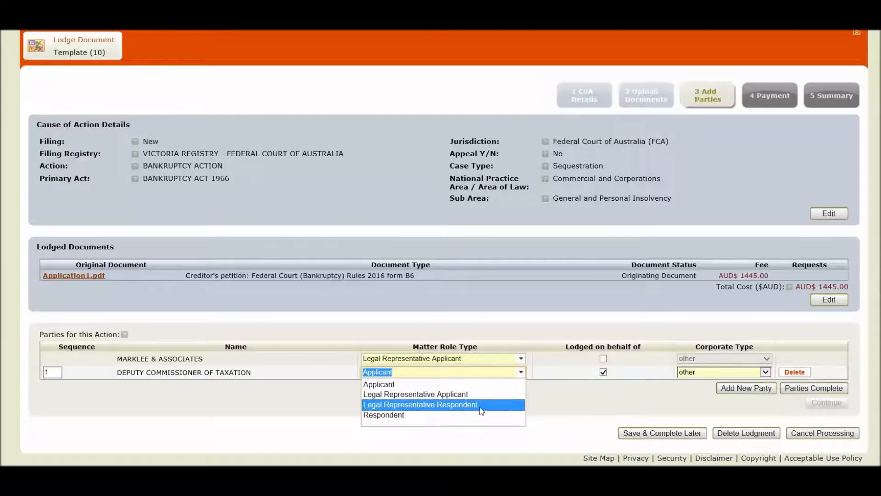
{"action": "left_click", "coordinate": [550, 411]}
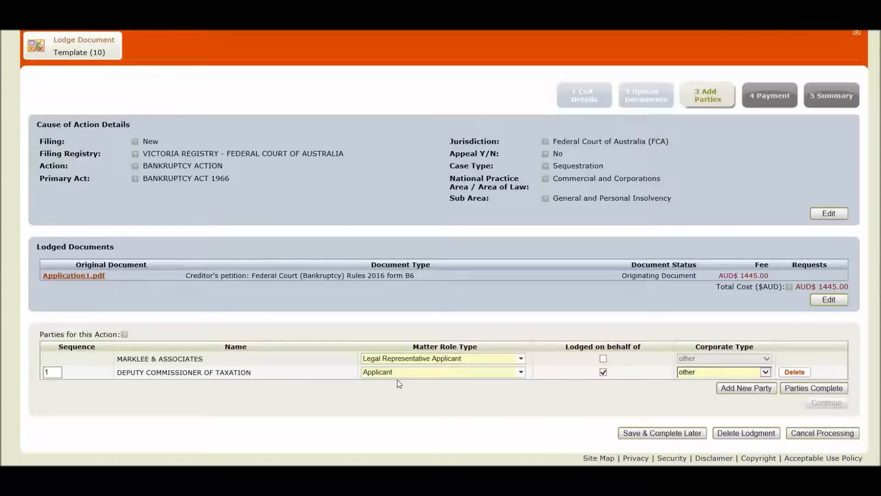
{"action": "left_click", "coordinate": [800, 388]}
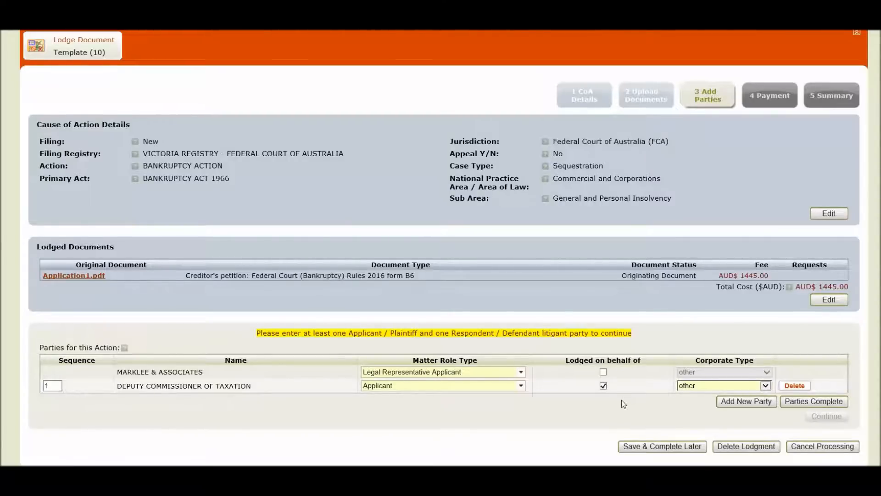
{"action": "left_click", "coordinate": [733, 402]}
Step: Add an INDIVIDUAL litigant titled Mr, state NSW, no court reference, with the litigant's surname and given names
{"action": "left_click", "coordinate": [211, 379]}
{"action": "left_click", "coordinate": [212, 386]}
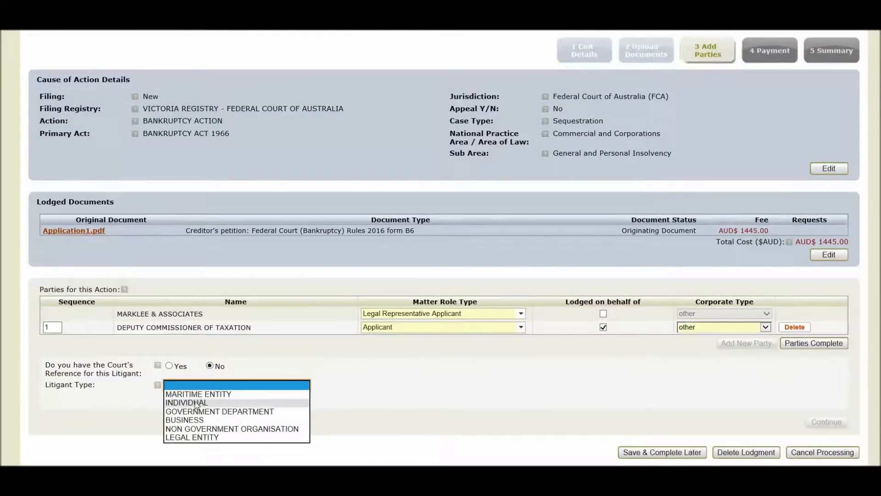
{"action": "left_click", "coordinate": [195, 403]}
{"action": "left_click", "coordinate": [195, 342]}
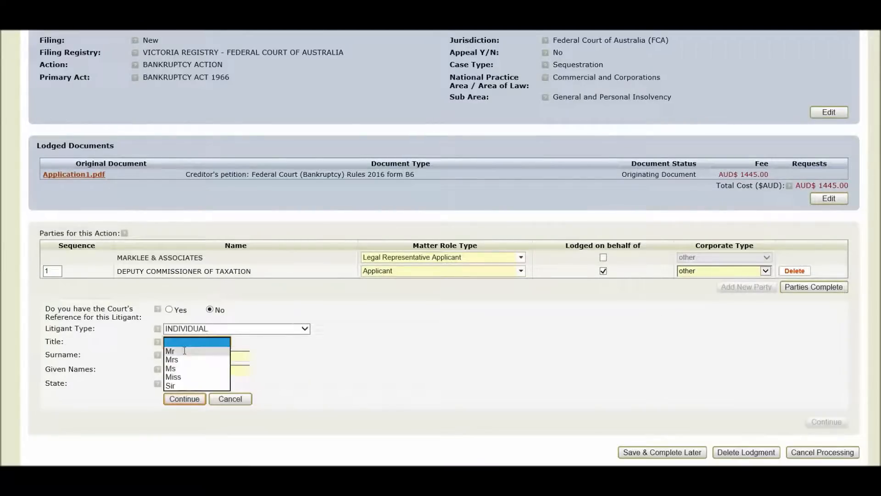
{"action": "left_click", "coordinate": [184, 352]}
{"action": "left_click", "coordinate": [184, 354]}
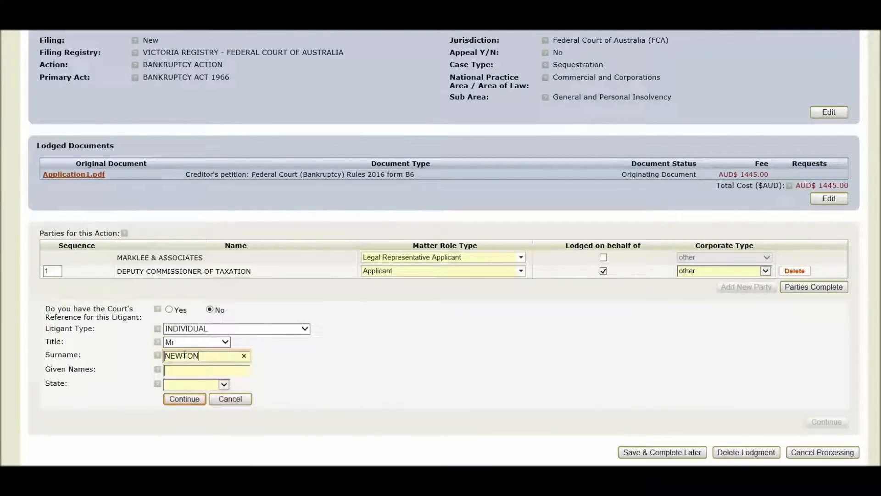
{"action": "left_click", "coordinate": [175, 369]}
{"action": "left_click", "coordinate": [175, 386]}
{"action": "left_click", "coordinate": [192, 412]}
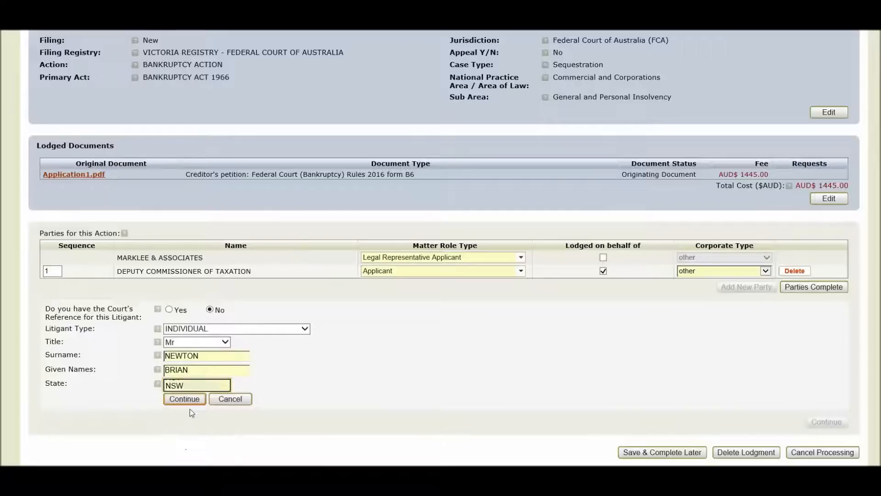
{"action": "left_click", "coordinate": [191, 401]}
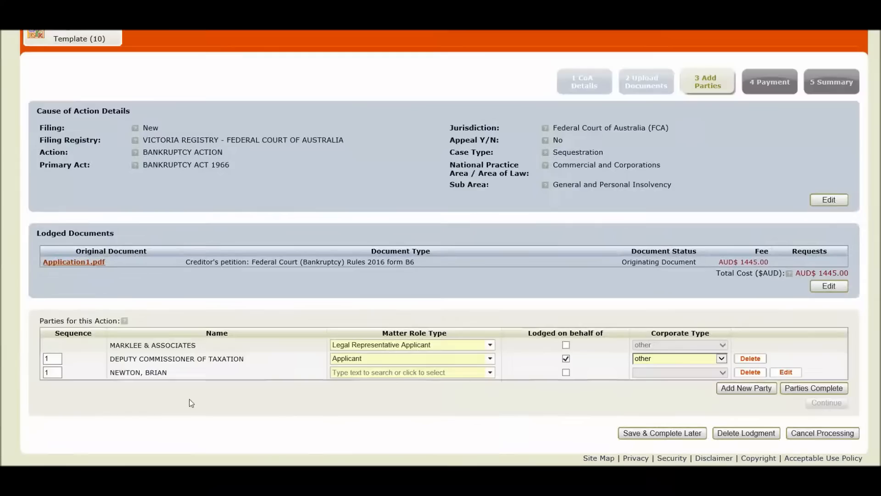
Step: Set the new individual's Matter Role Type to Respondent
{"action": "left_click", "coordinate": [384, 370]}
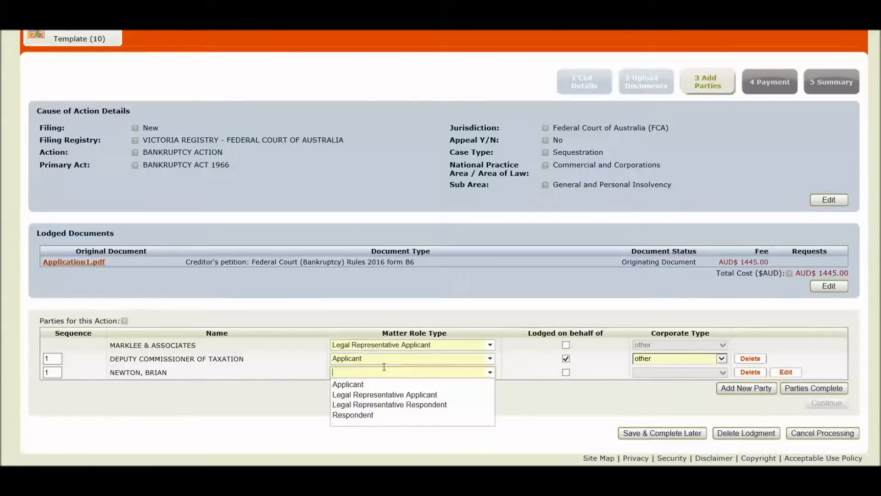
{"action": "left_click", "coordinate": [364, 415]}
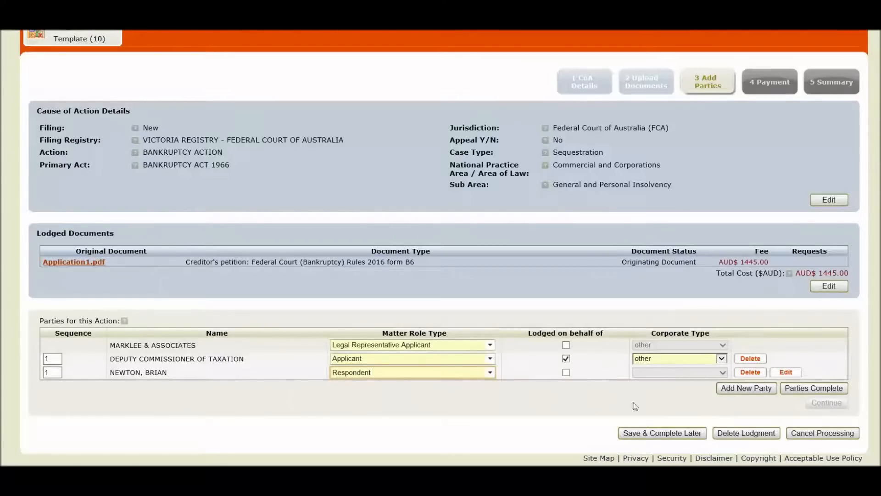
{"action": "left_click", "coordinate": [731, 388]}
Step: Add a second INDIVIDUAL litigant titled Mrs, state VIC, no court reference, entering the litigant's surname and given names
{"action": "left_click", "coordinate": [210, 379]}
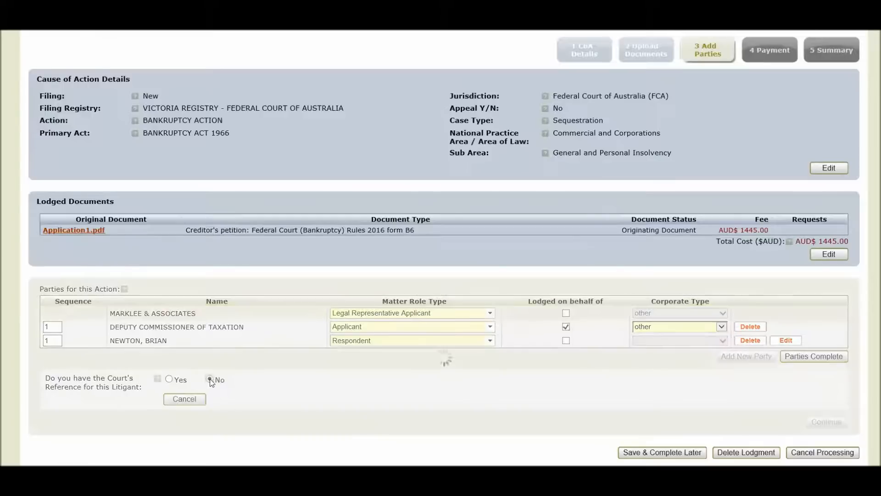
{"action": "left_click", "coordinate": [221, 386]}
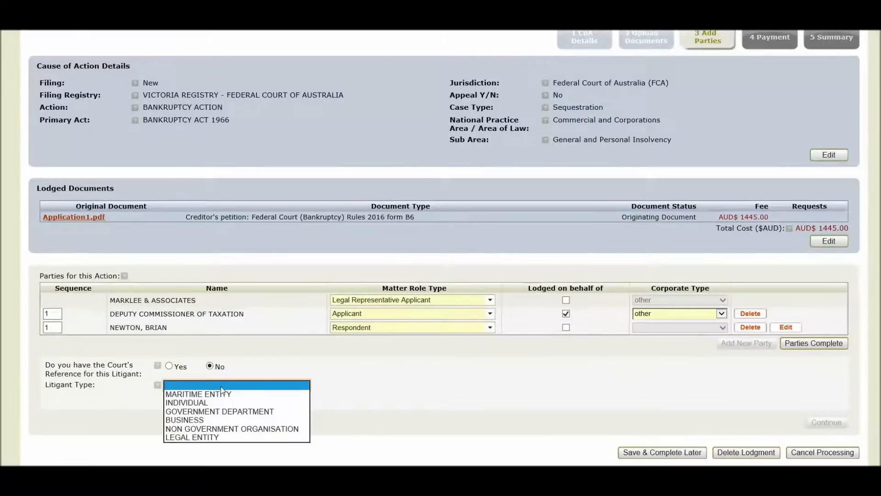
{"action": "left_click", "coordinate": [197, 403]}
{"action": "left_click", "coordinate": [202, 344]}
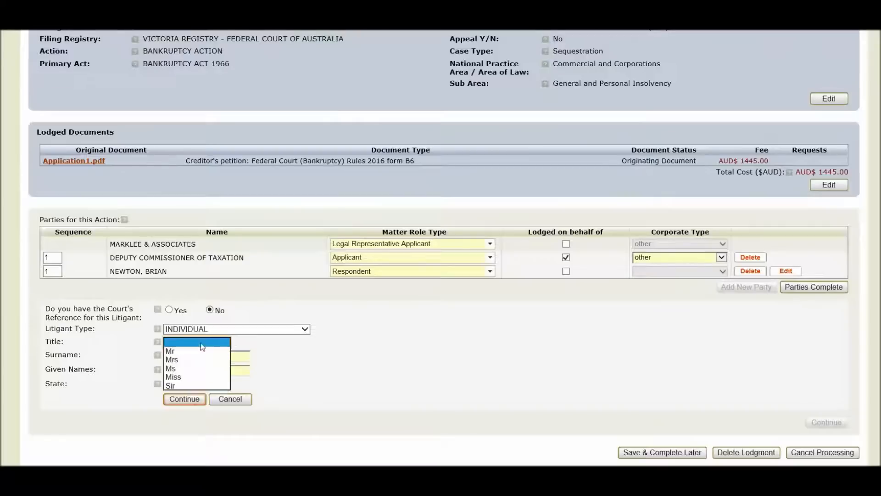
{"action": "left_click", "coordinate": [186, 359]}
{"action": "left_click", "coordinate": [186, 356]}
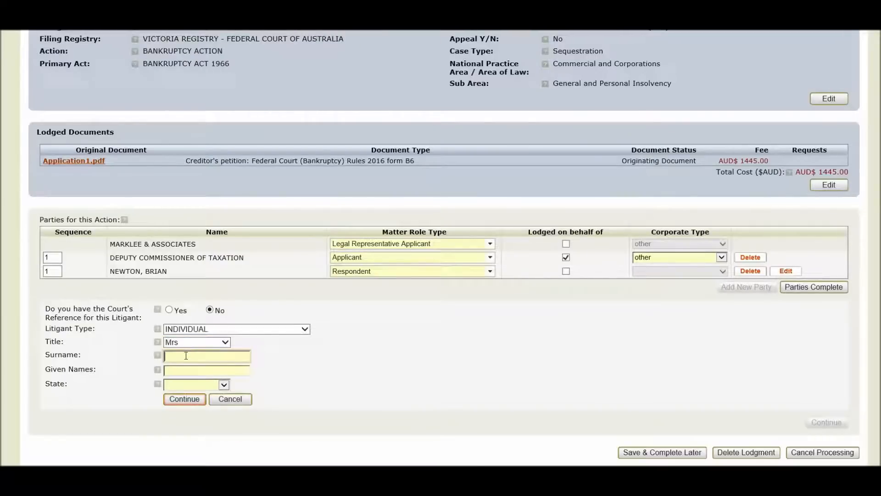
{"action": "left_click", "coordinate": [190, 370]}
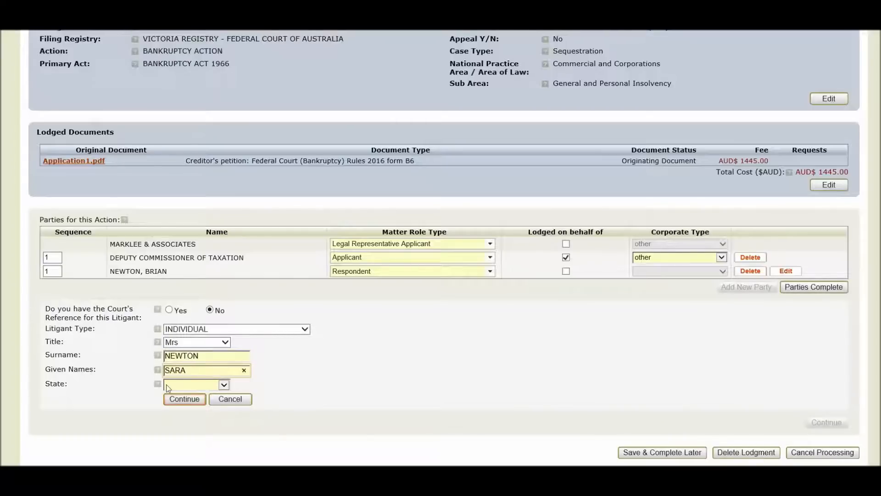
{"action": "left_click", "coordinate": [176, 385]}
{"action": "left_click", "coordinate": [187, 445]}
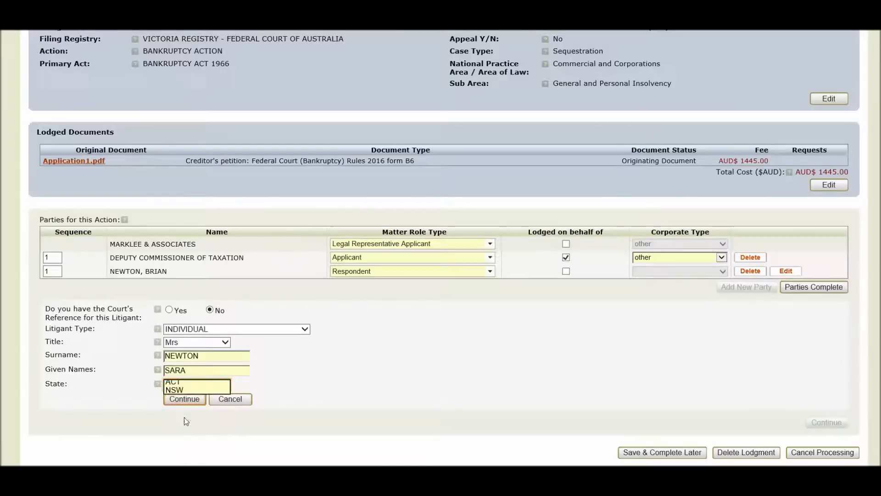
{"action": "left_click", "coordinate": [183, 399]}
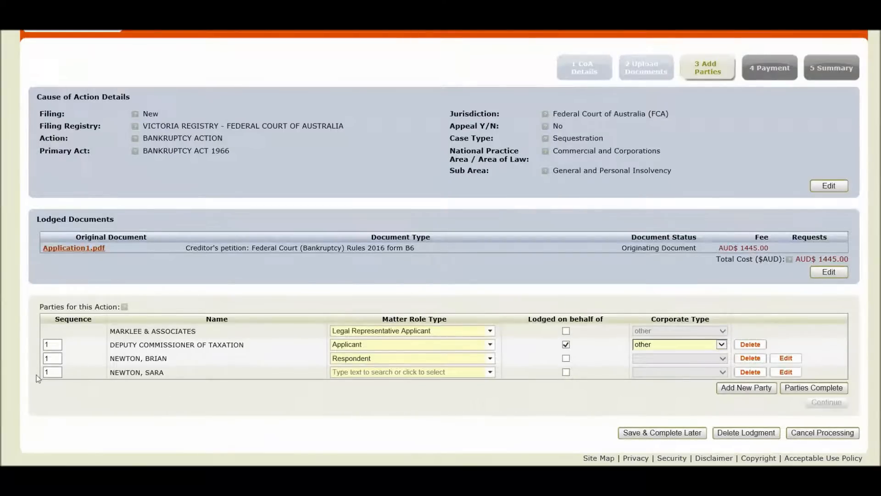
Step: Change the second individual's sequence number to 2 and set its role to Respondent
{"action": "left_click", "coordinate": [50, 372]}
{"action": "key", "text": "BackSpace"}
{"action": "type", "text": "2"}
{"action": "left_click", "coordinate": [378, 371]}
{"action": "left_click", "coordinate": [351, 411]}
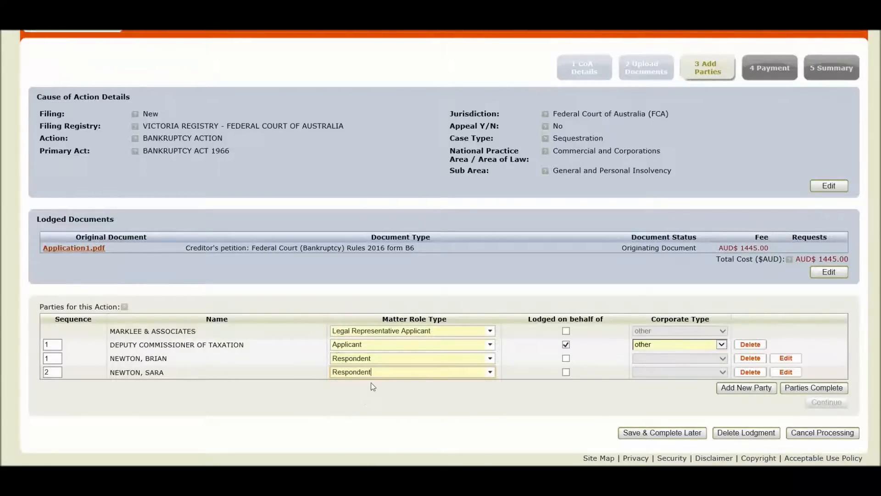
Step: Mark the parties complete and select the single listed contact
{"action": "left_click", "coordinate": [796, 389]}
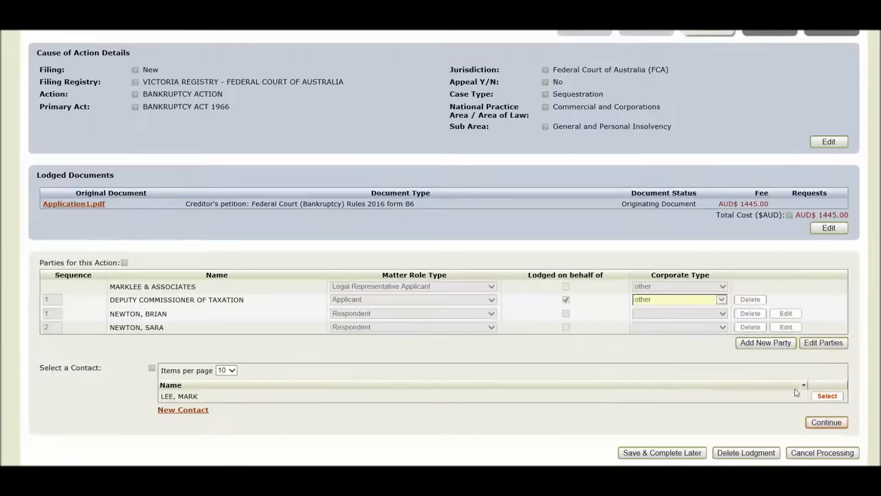
{"action": "left_click", "coordinate": [827, 395]}
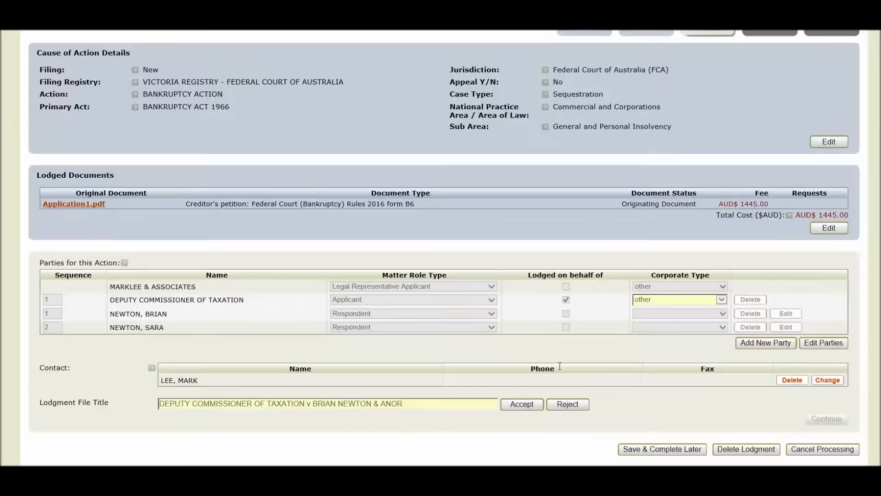
Step: Reopen the second respondent's details, fix the given-name spelling, and save the party
{"action": "left_click", "coordinate": [822, 343]}
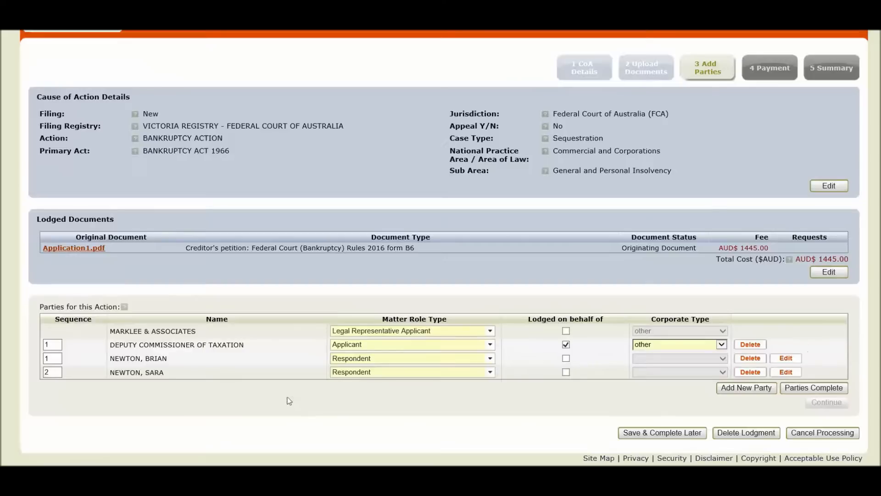
{"action": "left_click", "coordinate": [786, 371]}
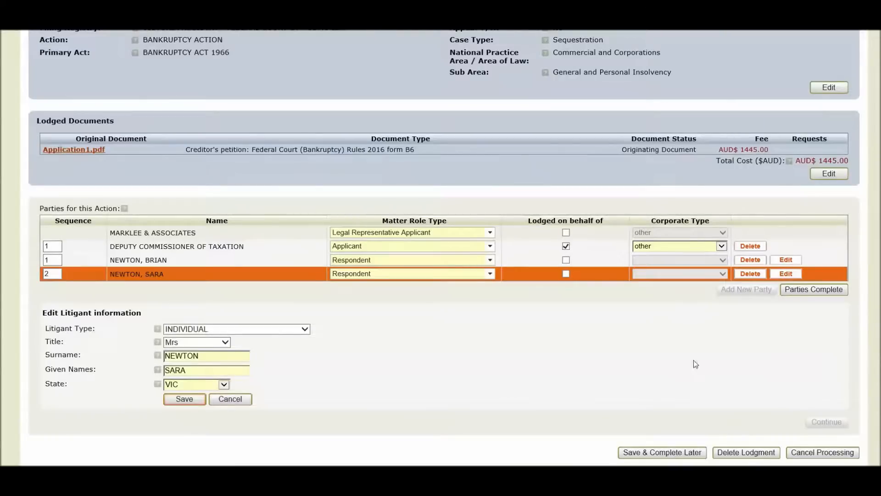
{"action": "left_click", "coordinate": [189, 371]}
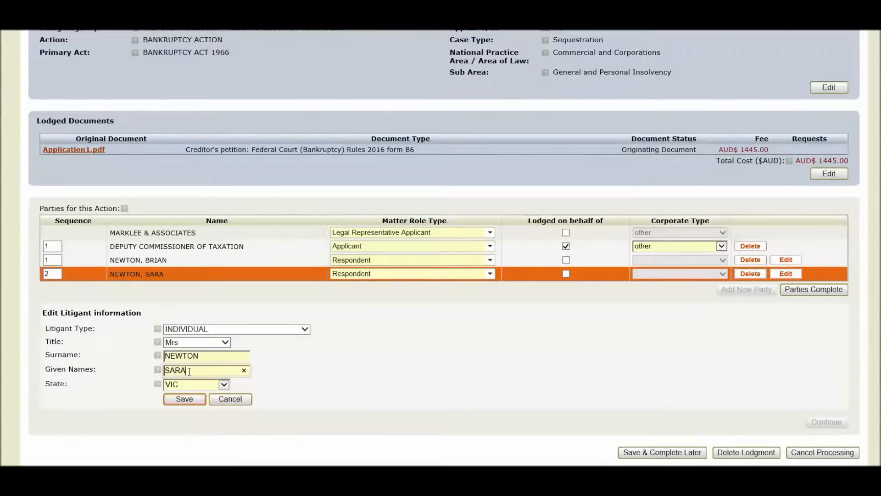
{"action": "type", "text": "H"}
{"action": "left_click", "coordinate": [185, 399]}
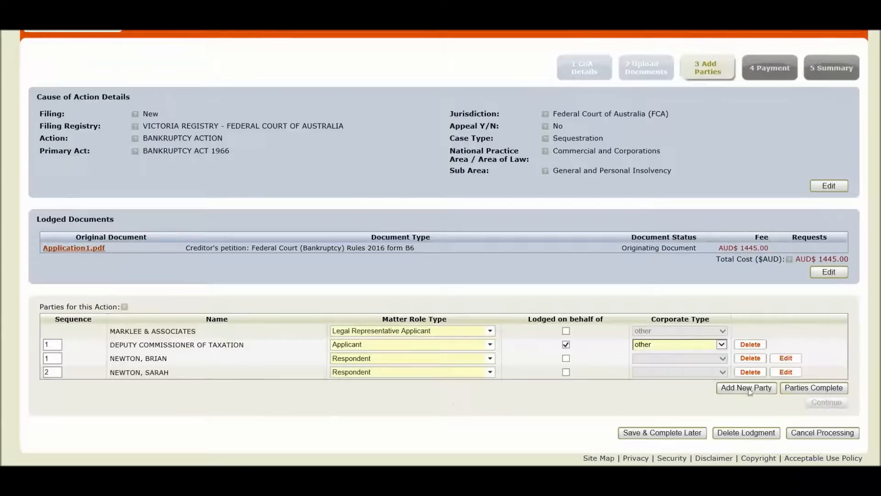
Step: Mark the corrected parties complete and select the listed contact again
{"action": "left_click", "coordinate": [793, 388]}
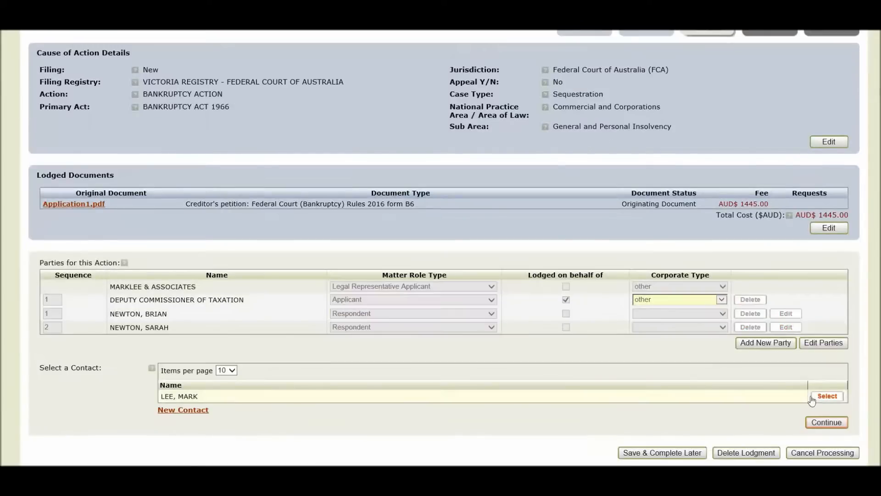
{"action": "left_click", "coordinate": [821, 396]}
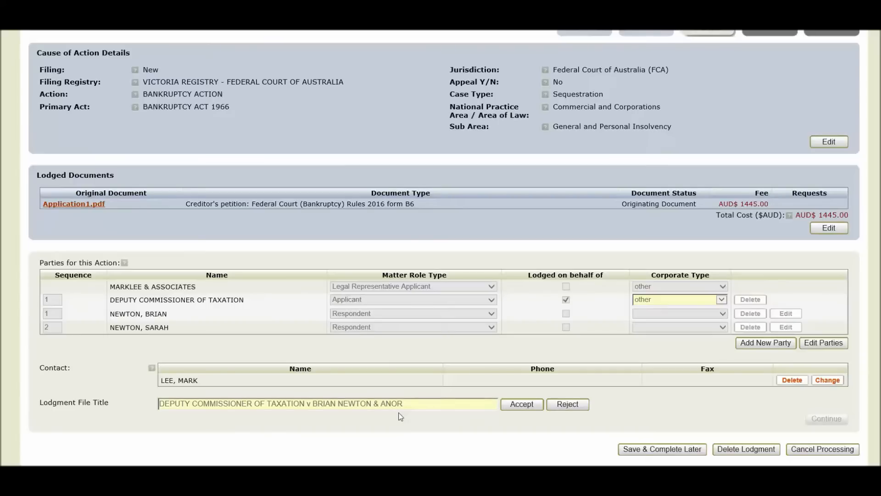
Step: Accept the proposed lodgment file title and enter your own file reference
{"action": "left_click", "coordinate": [517, 404]}
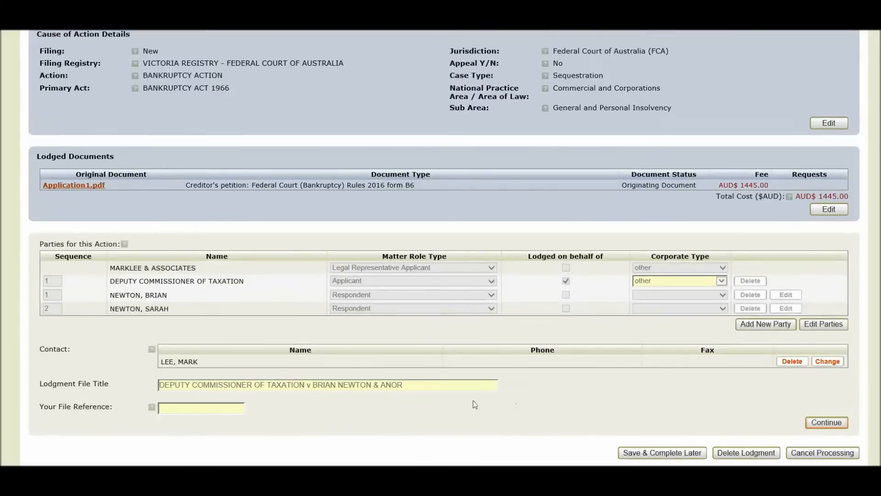
{"action": "left_click", "coordinate": [196, 411]}
{"action": "type", "text": "7890"}
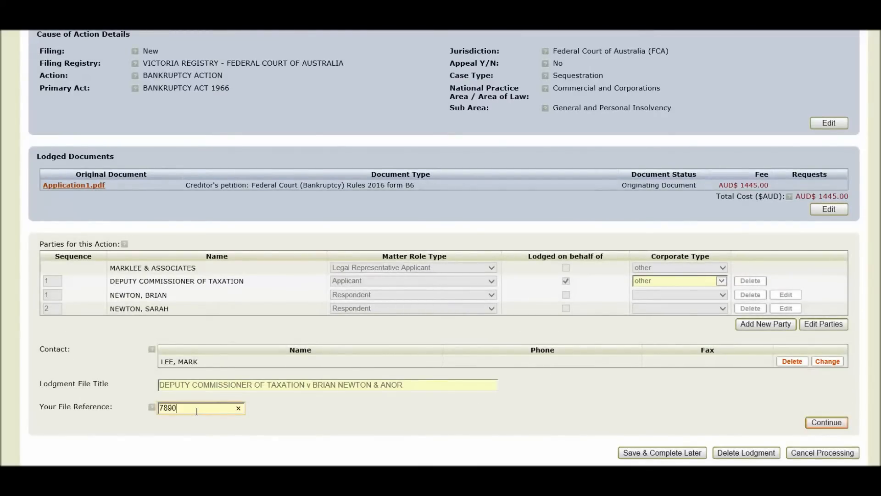